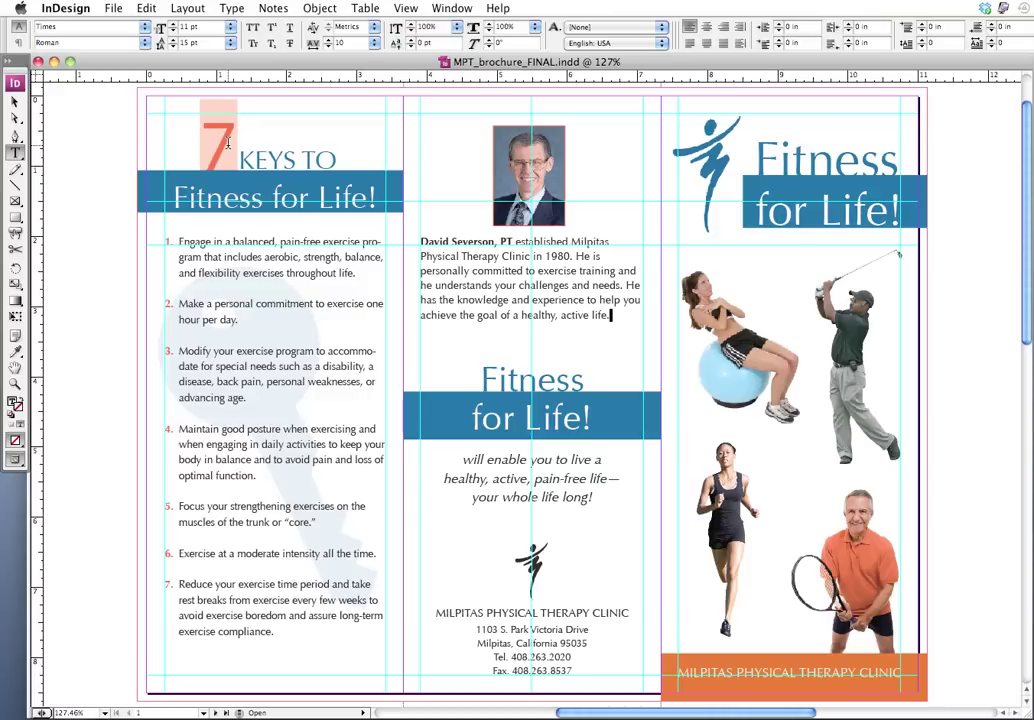
# - Check the font of the highlighted 7 in the heading and review the Composition preferences, keeping Substituted Fonts highlighting on
pyautogui.doubleClick(223, 145)
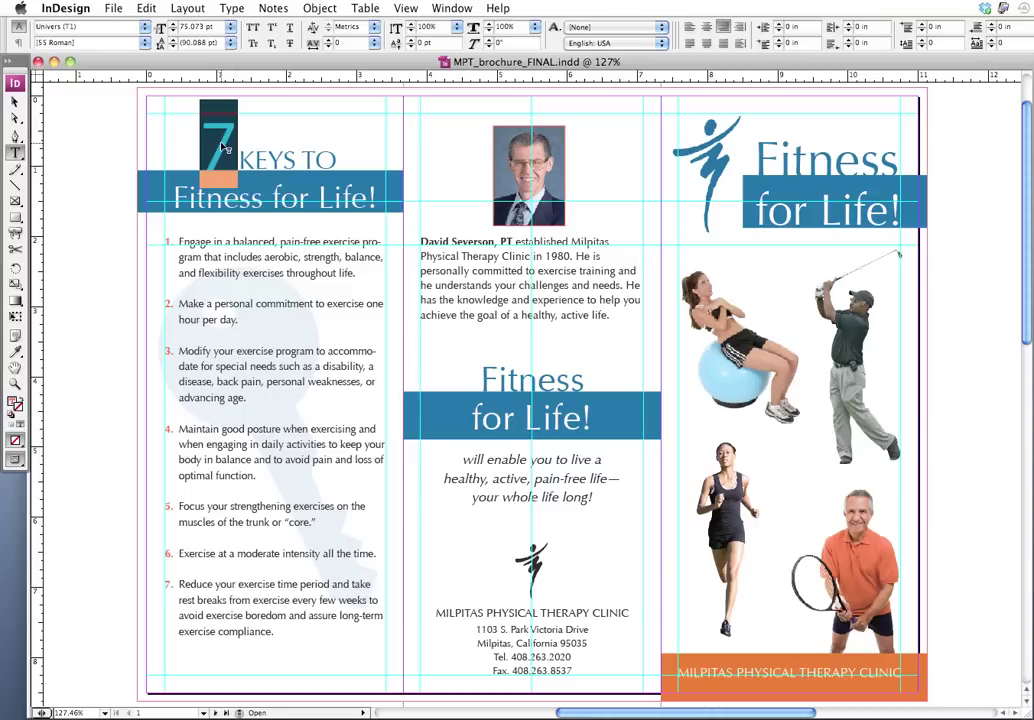
pyautogui.click(172, 120)
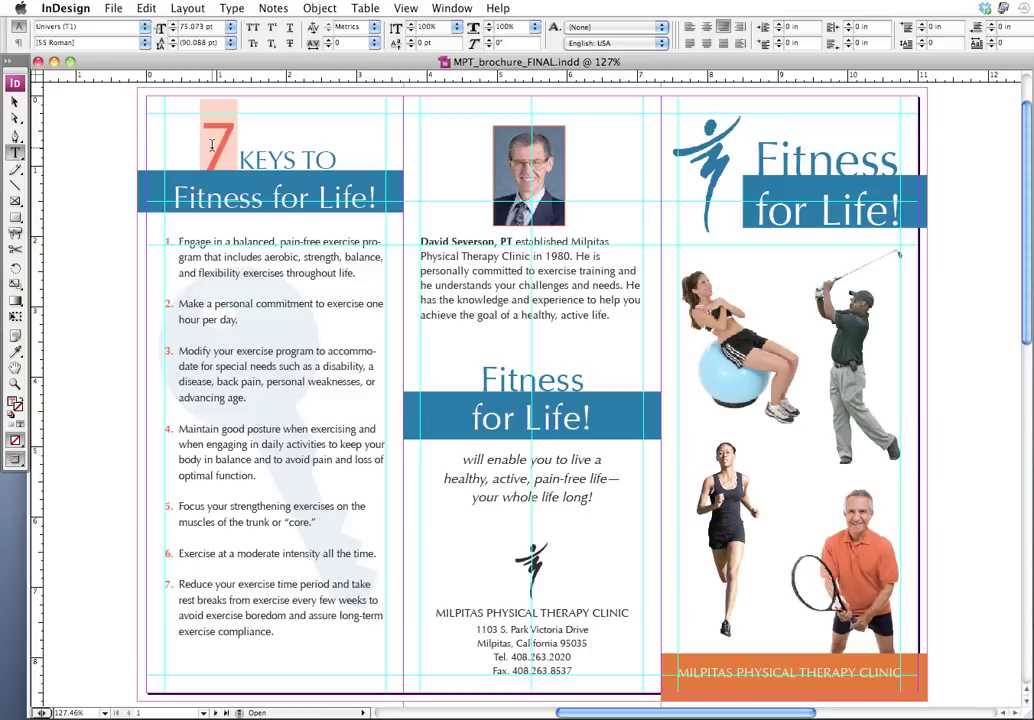
pyautogui.click(57, 7)
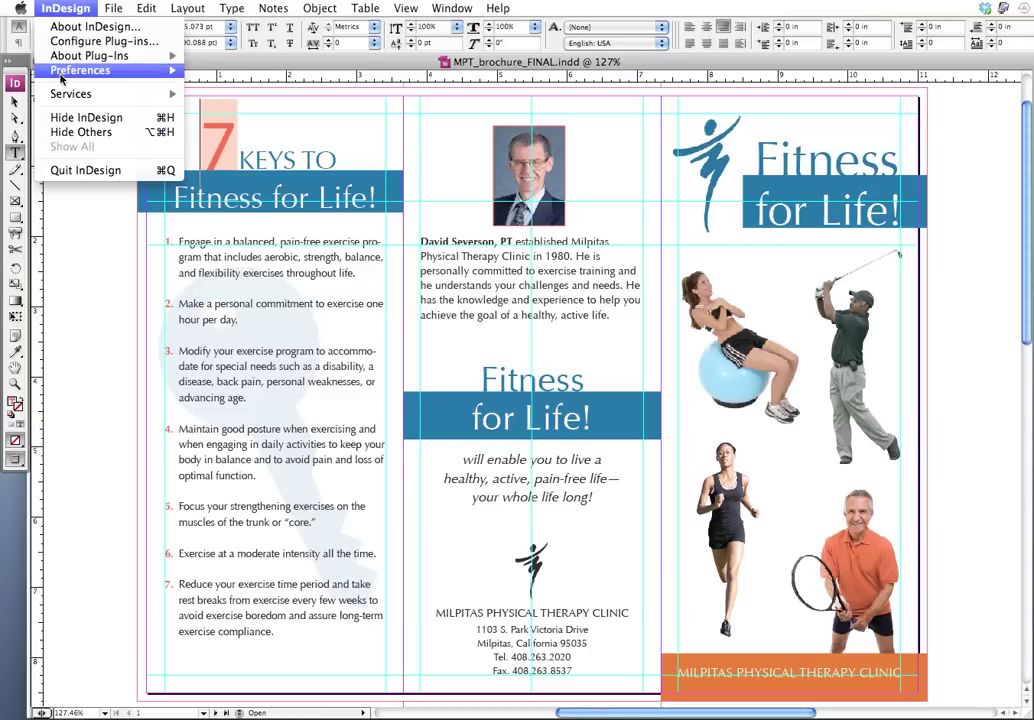
pyautogui.moveTo(130, 72)
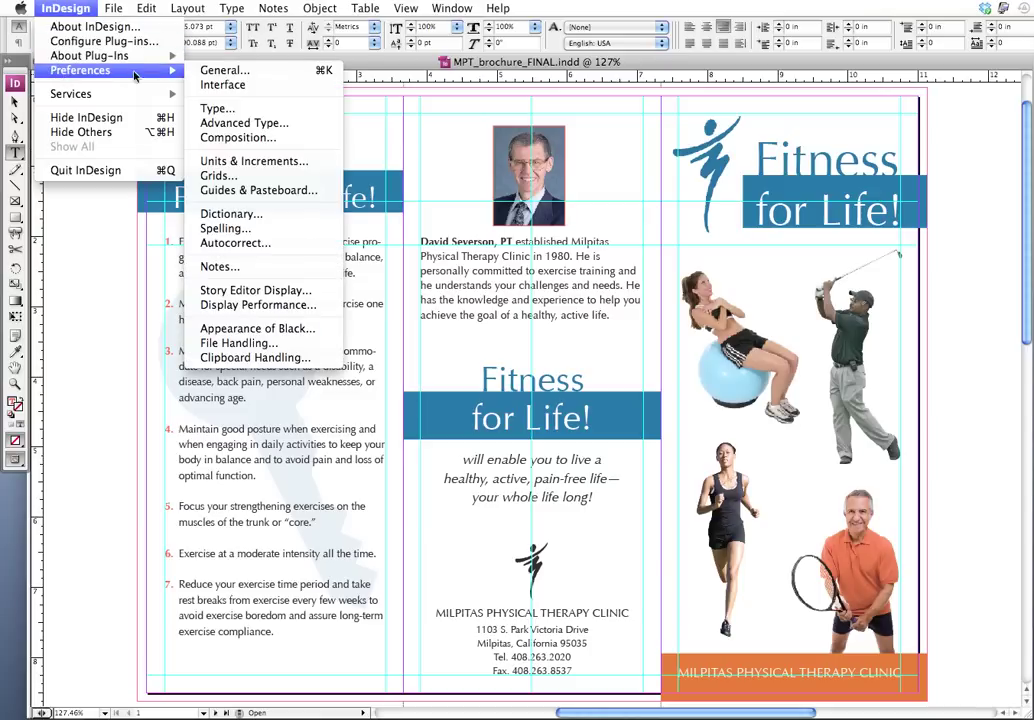
pyautogui.click(225, 137)
pyautogui.moveTo(565, 218); pyautogui.dragTo(492, 183)
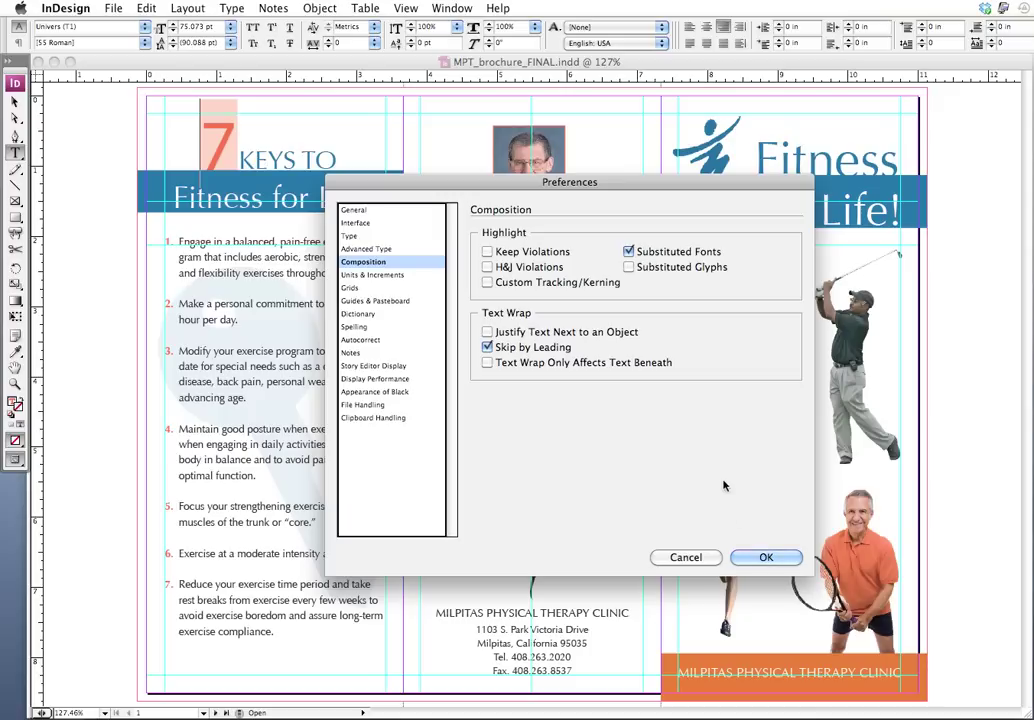
pyautogui.click(760, 558)
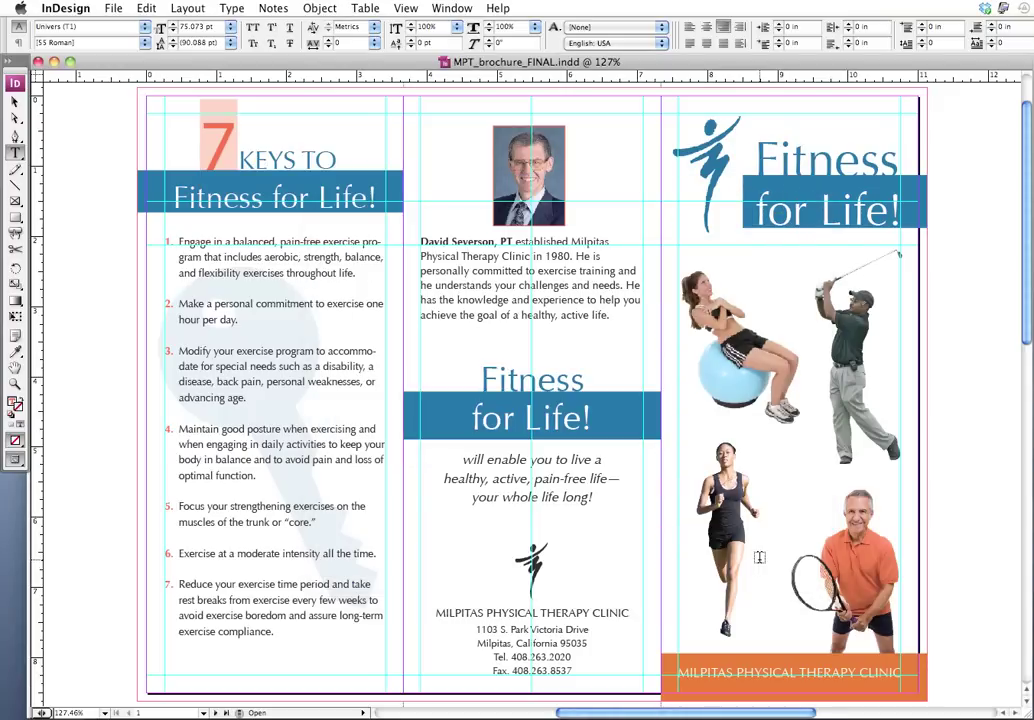
# - Review the Univers font styles offered for the highlighted 7 in the heading
pyautogui.doubleClick(220, 143)
pyautogui.click(146, 45)
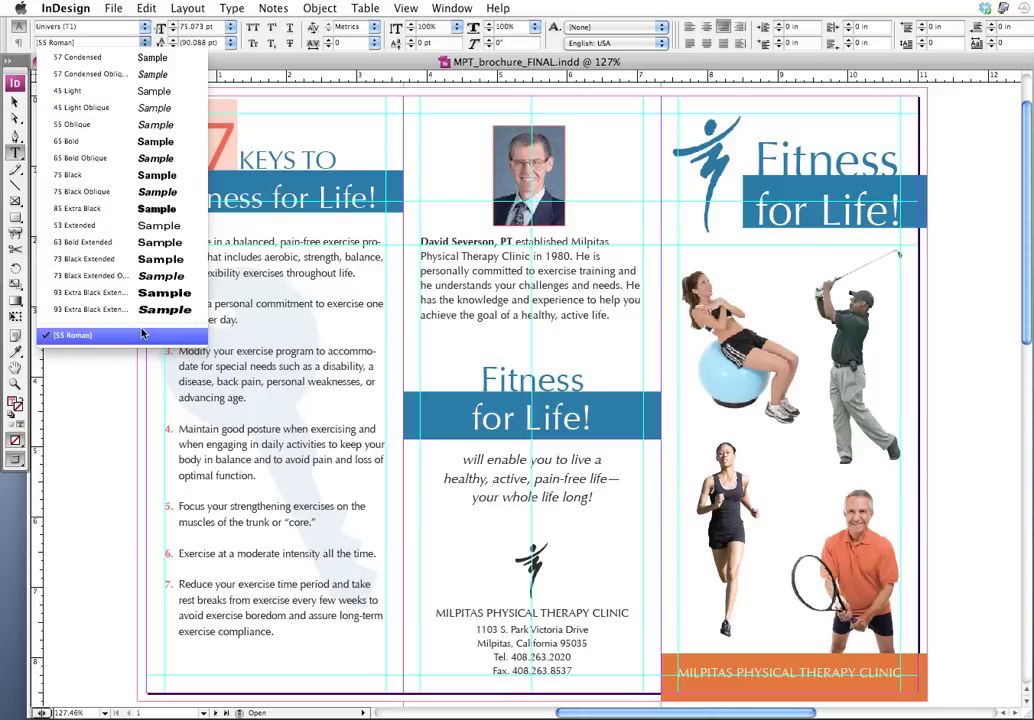
pyautogui.click(334, 111)
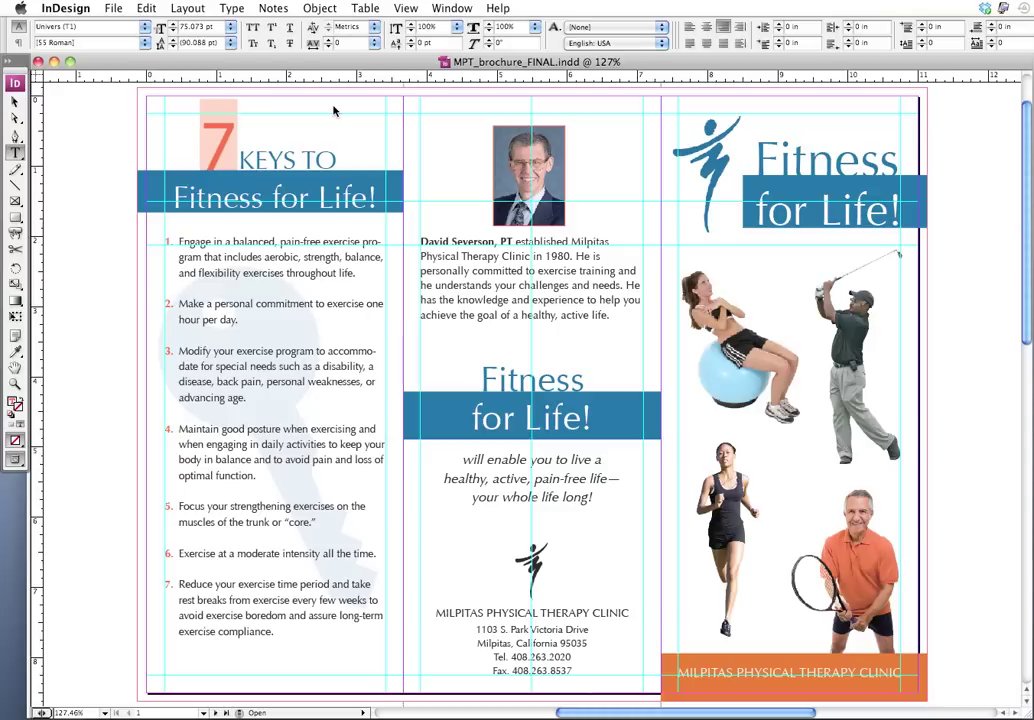
# - Switch to FontExplorer X, activate Univers 55 in the Univers family, and return to the InDesign brochure
pyautogui.press('super+Tab')
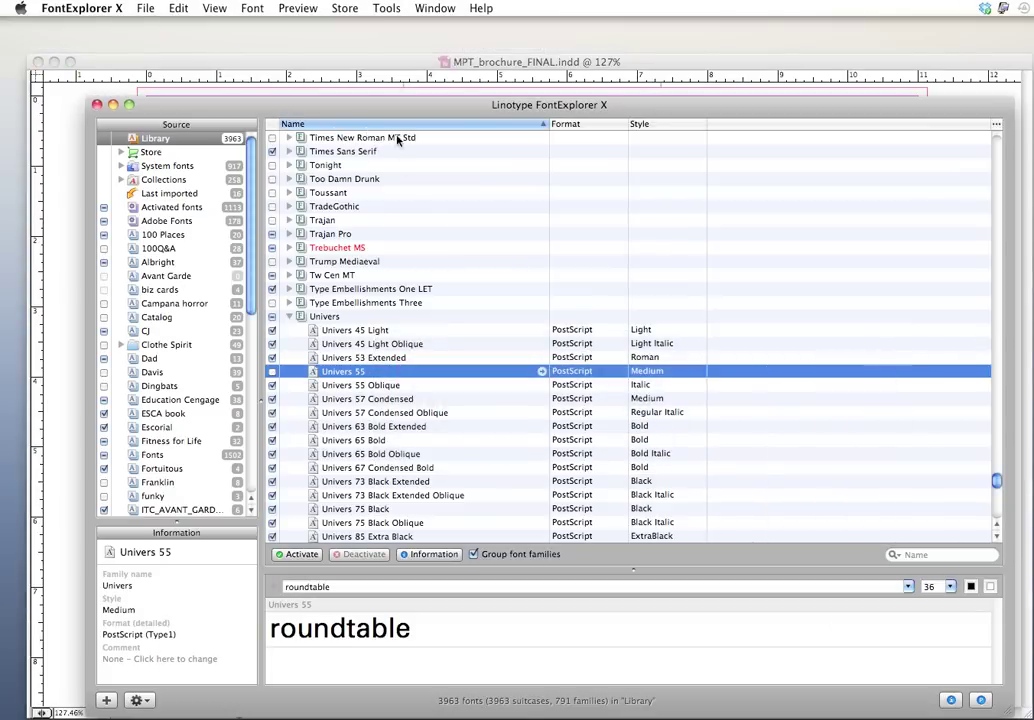
pyautogui.scroll(-1, 400, 350)
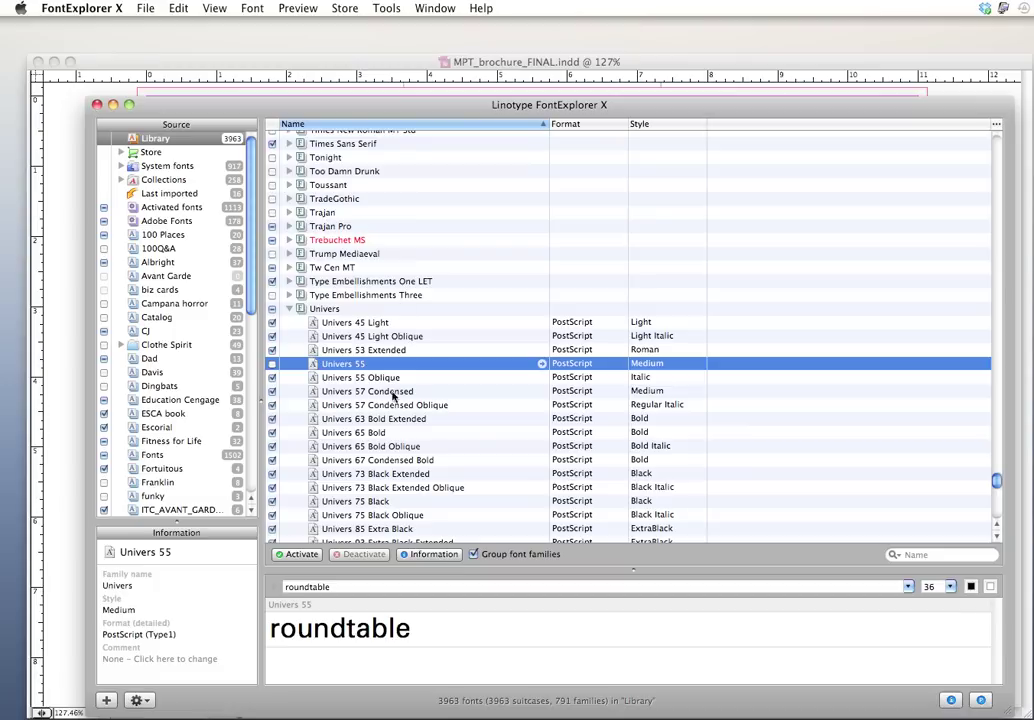
pyautogui.click(333, 391)
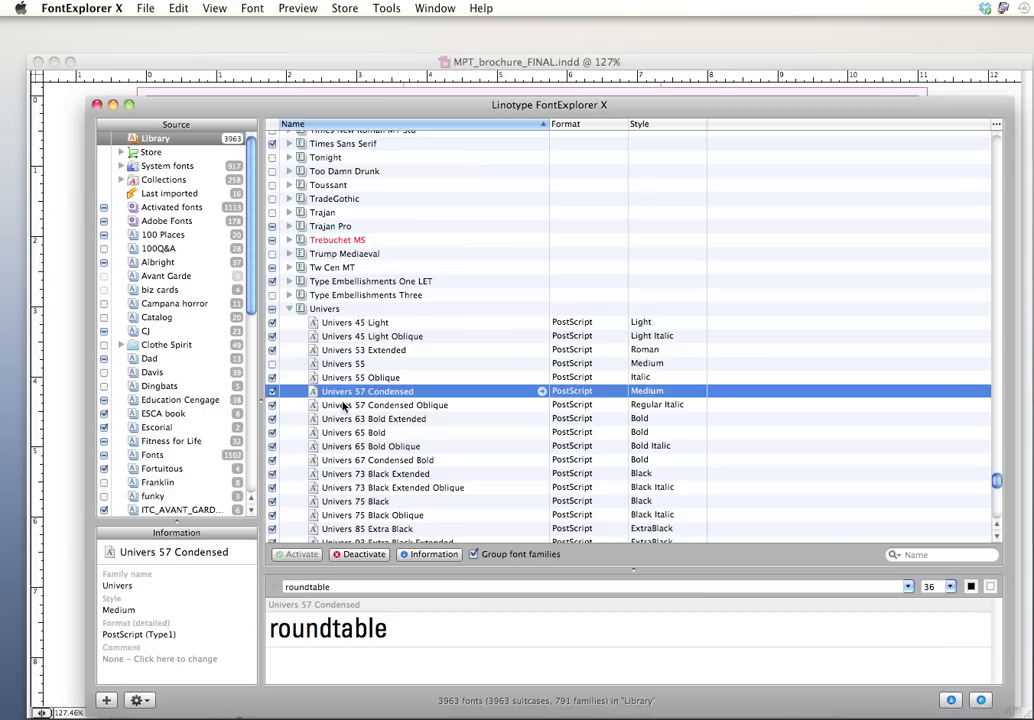
pyautogui.scroll(-5, 333, 330)
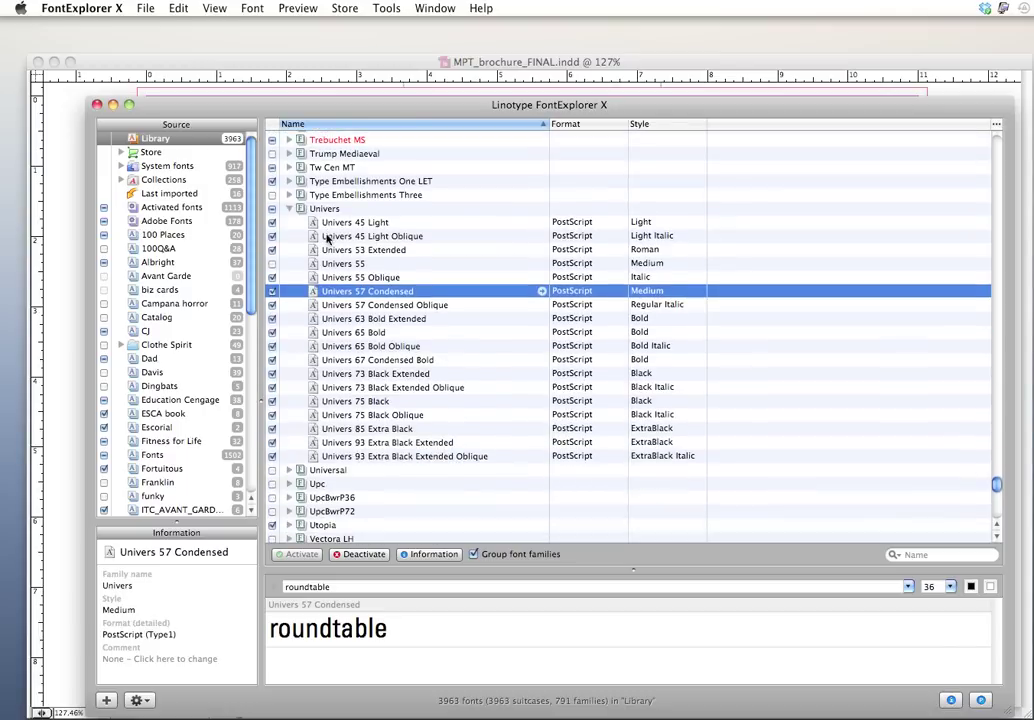
pyautogui.click(317, 265)
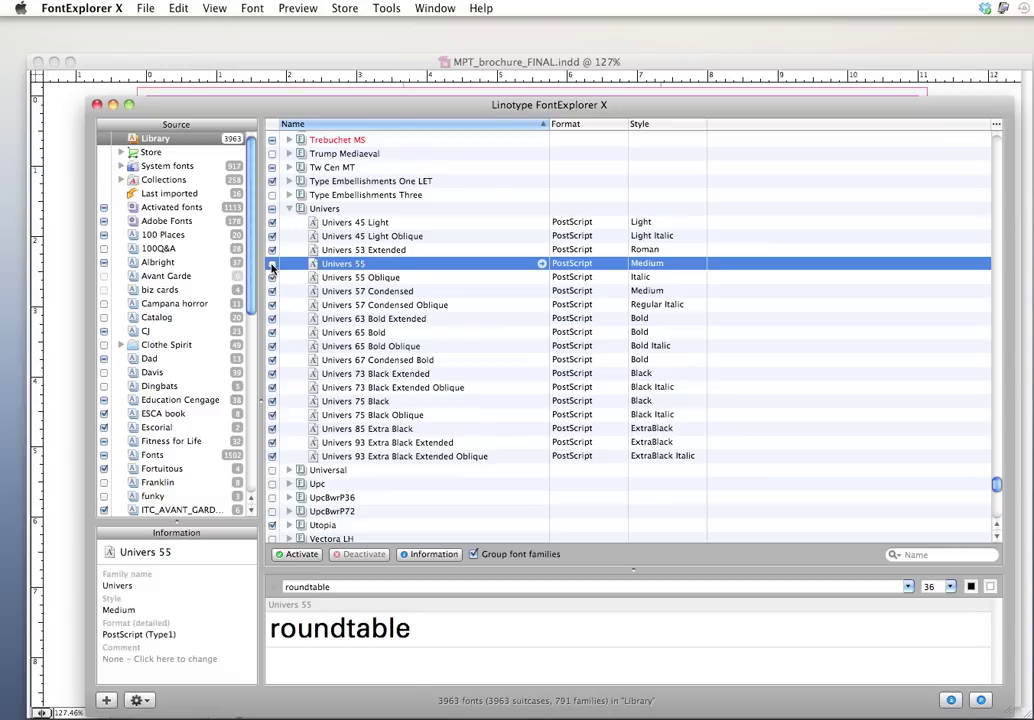
pyautogui.click(272, 264)
pyautogui.click(241, 59)
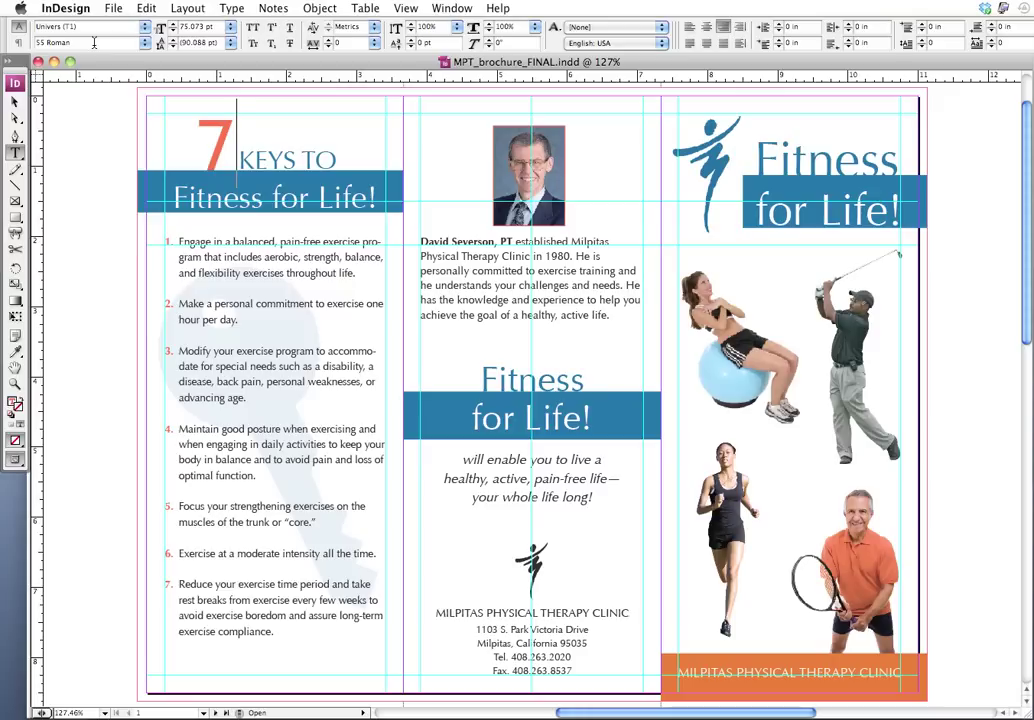
# - Deactivate Univers 55 in FontExplorer X, then return to InDesign and dismiss the missing fonts alert
pyautogui.press('super+Tab')
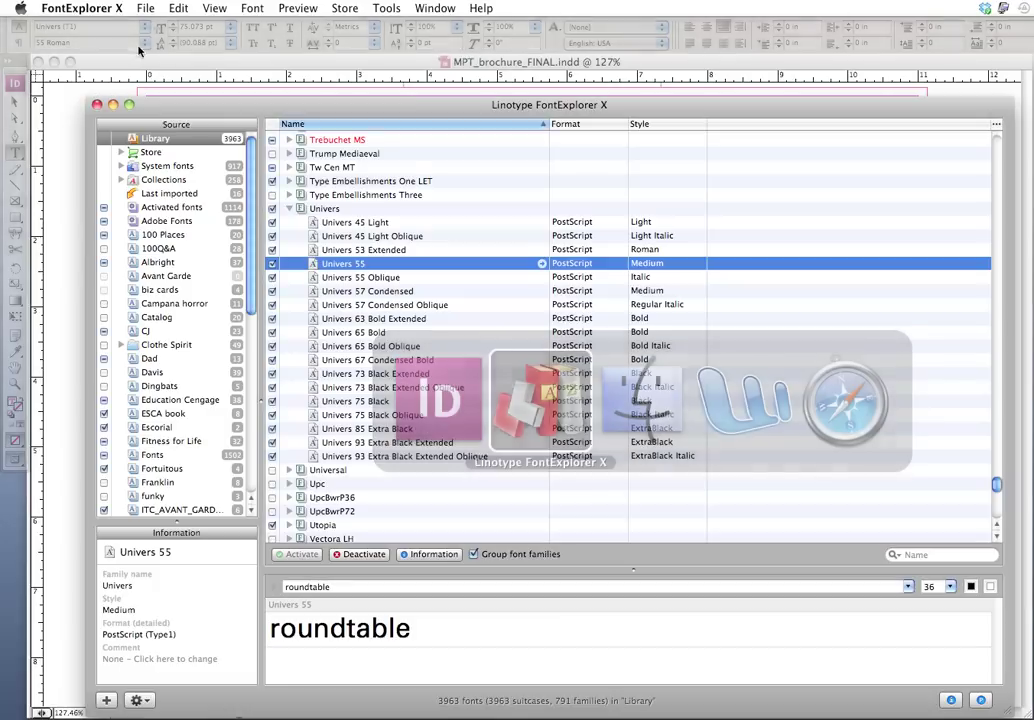
pyautogui.click(273, 264)
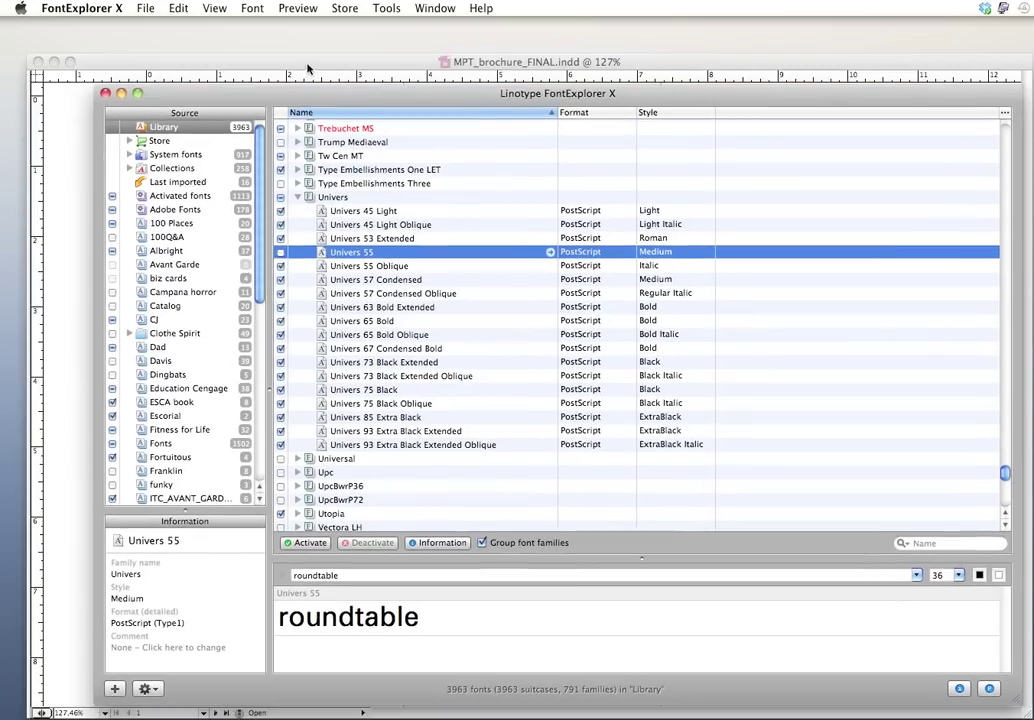
pyautogui.click(310, 66)
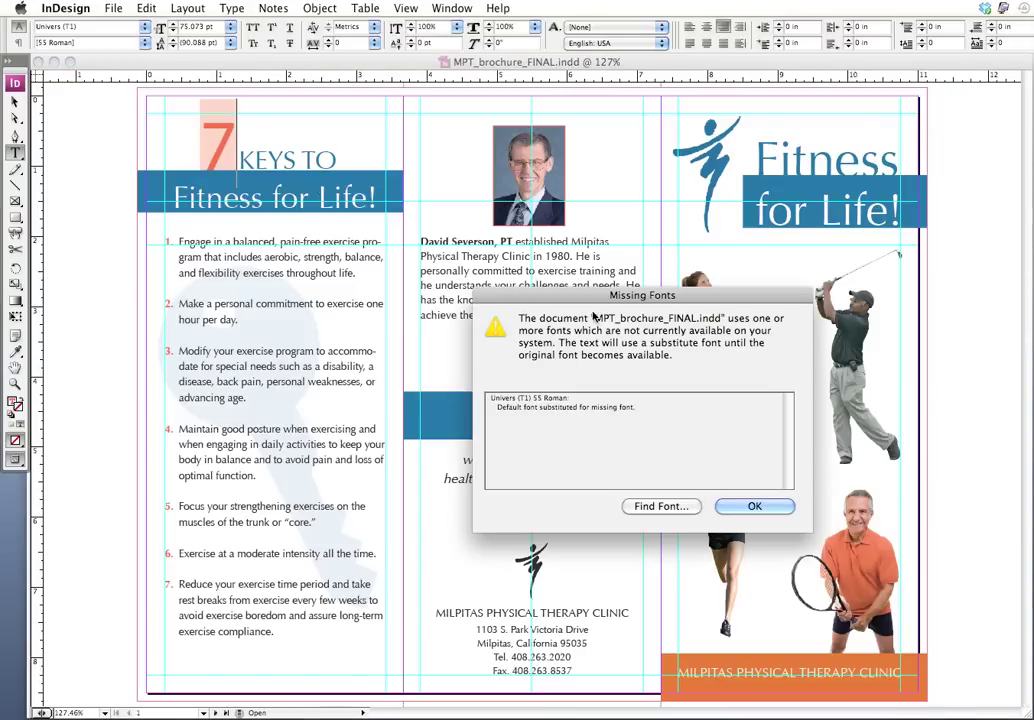
pyautogui.moveTo(598, 302); pyautogui.dragTo(506, 279)
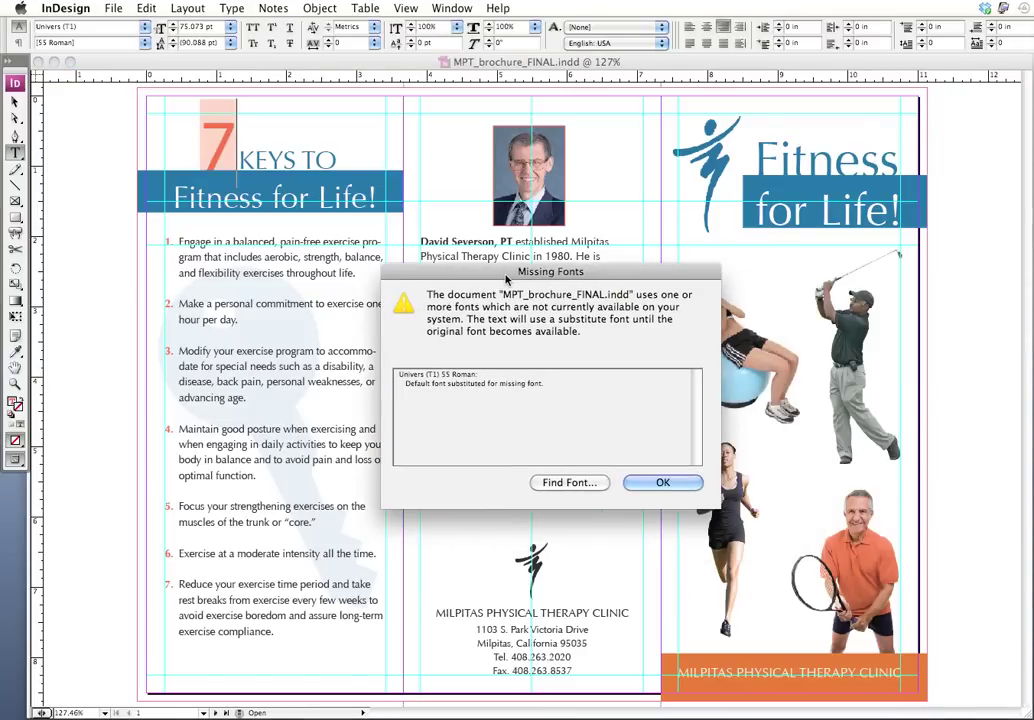
pyautogui.click(658, 485)
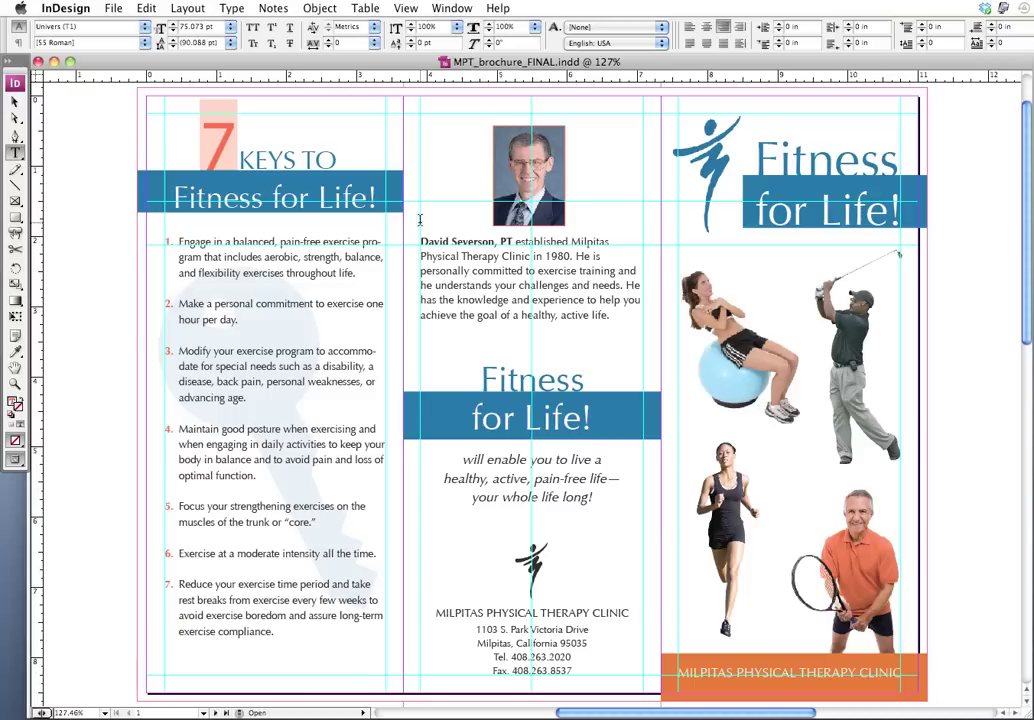
# - Open Find Font and select the missing Univers (T1) 55 Roman in the list of document fonts
pyautogui.click(234, 8)
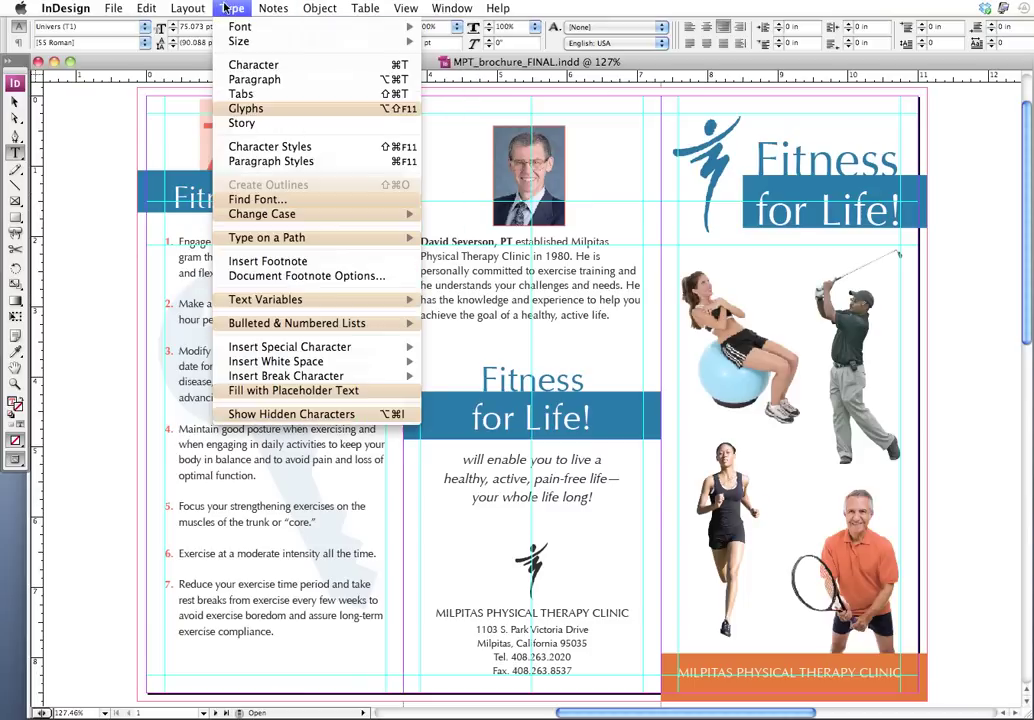
pyautogui.click(252, 199)
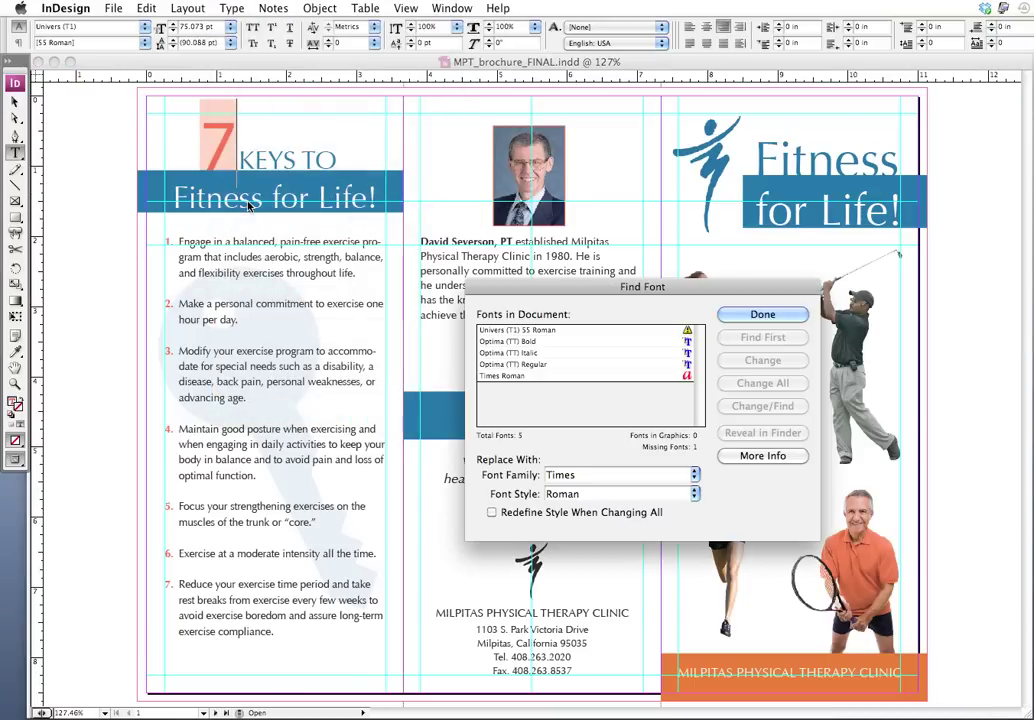
pyautogui.moveTo(700, 290); pyautogui.dragTo(623, 181)
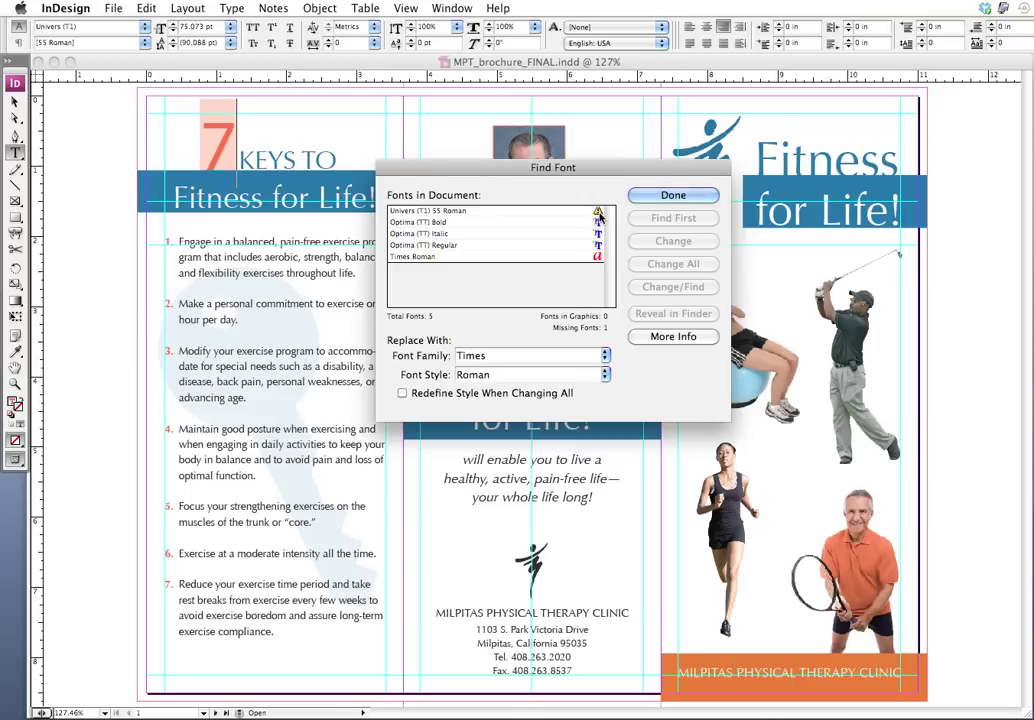
pyautogui.click(467, 212)
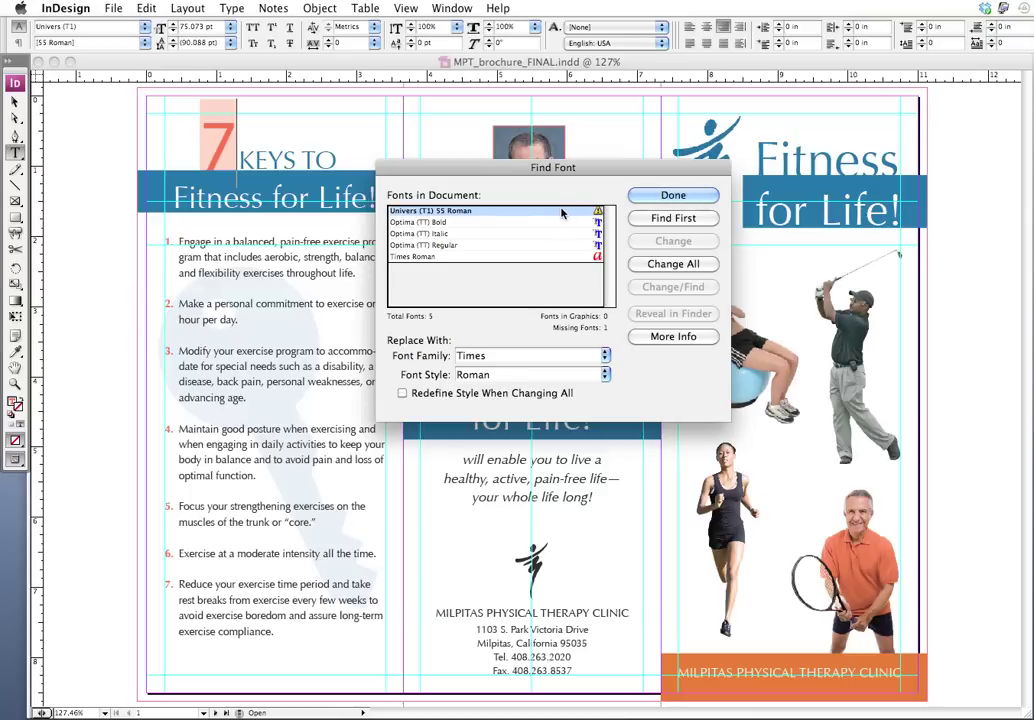
# - Activate Univers 55 in FontExplorer X, then return to InDesign and close Find Font
pyautogui.press('super+Tab')
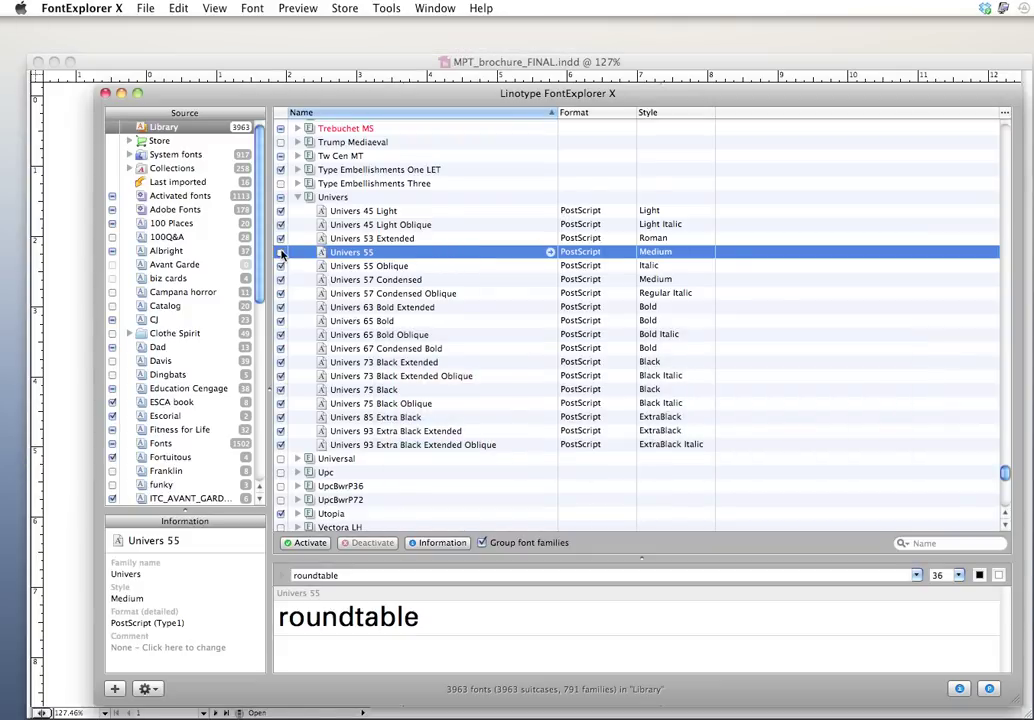
pyautogui.click(281, 252)
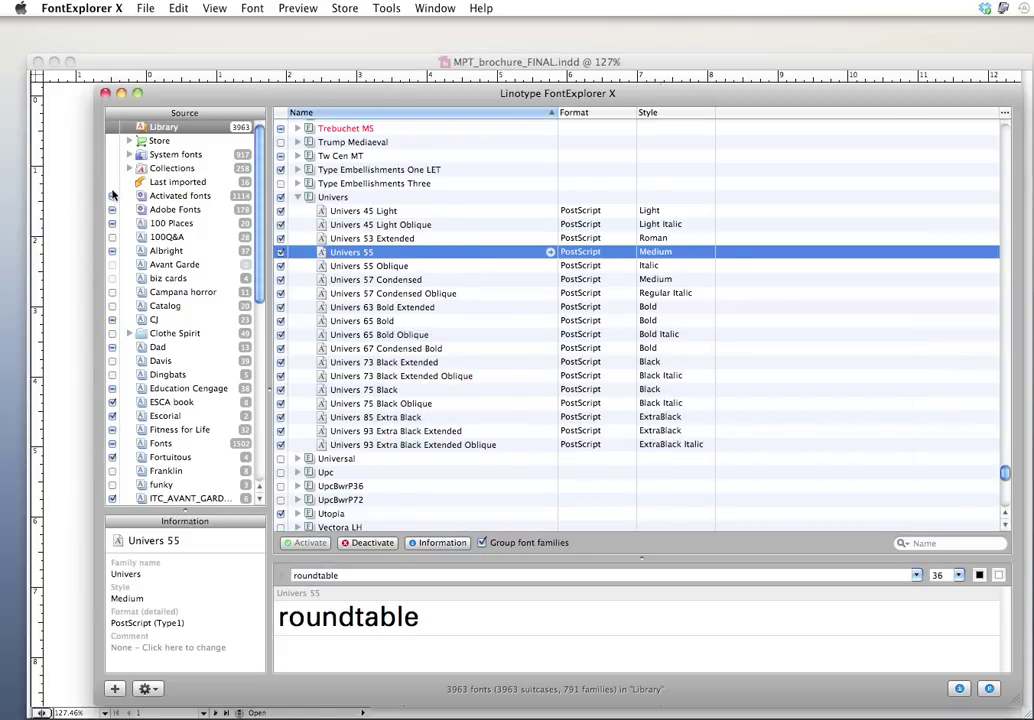
pyautogui.click(55, 193)
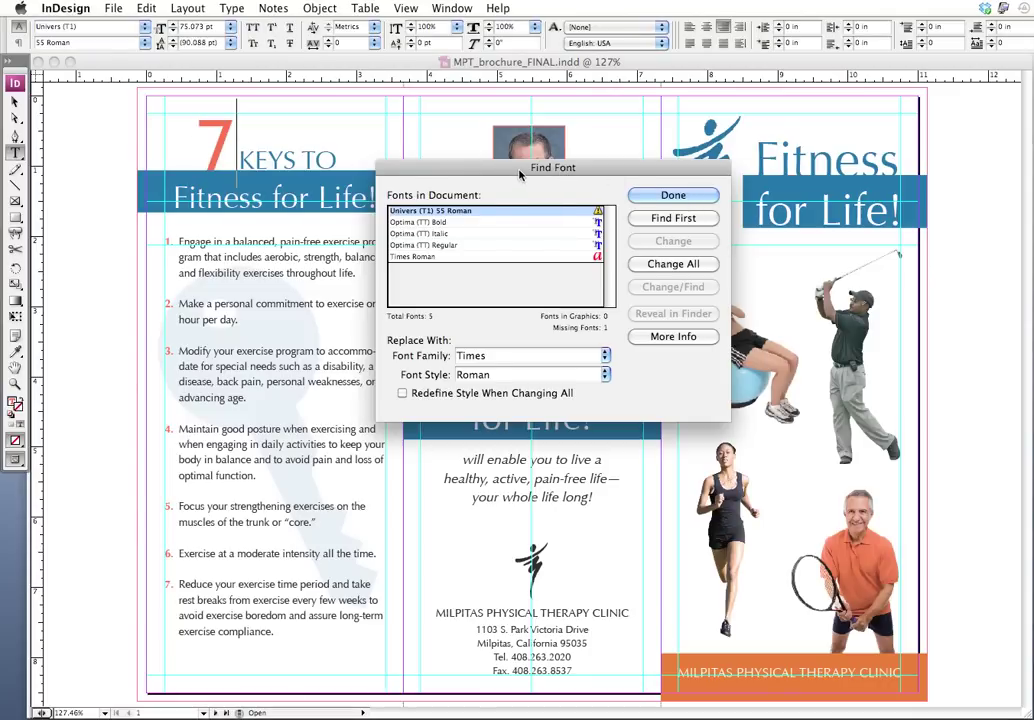
pyautogui.moveTo(443, 162); pyautogui.dragTo(359, 162)
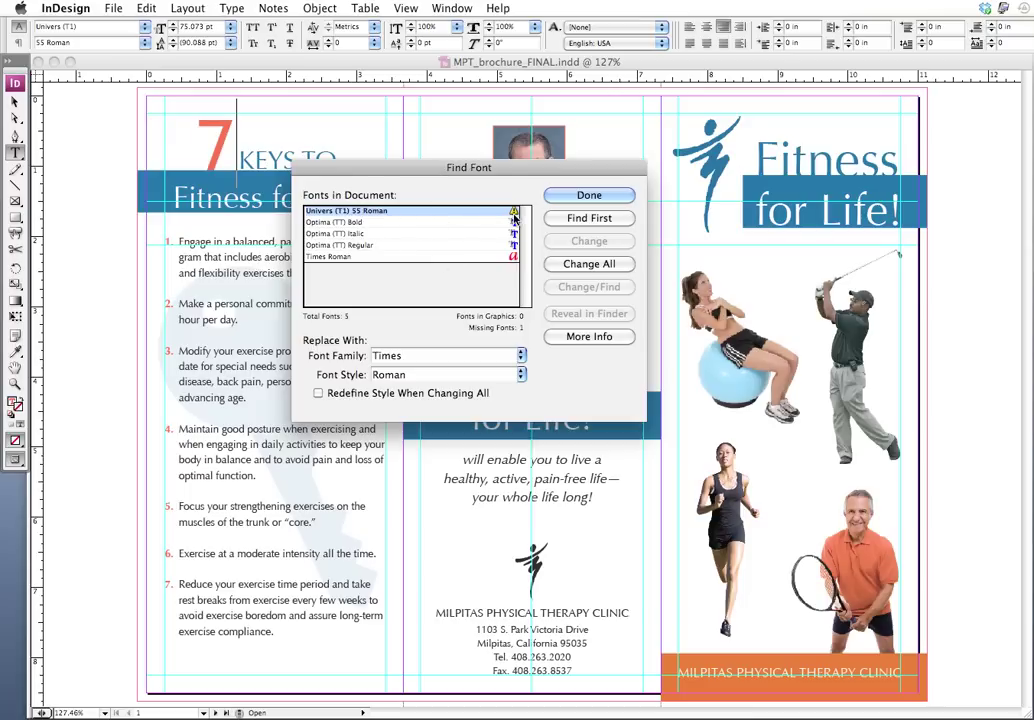
pyautogui.click(593, 201)
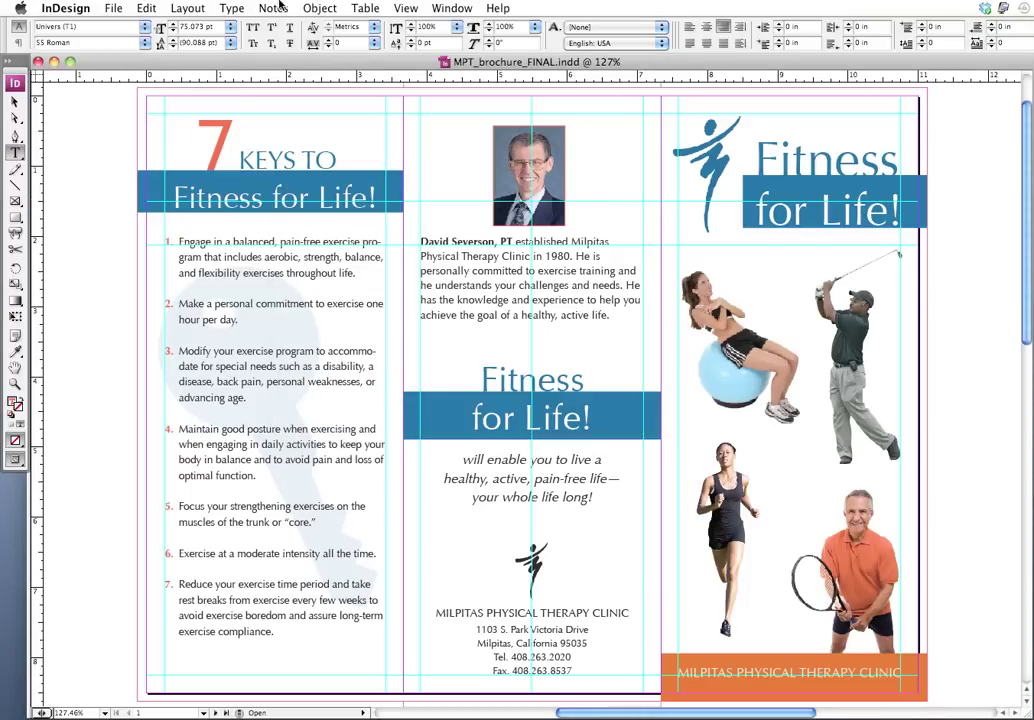
# - Reopen Find Font to check the status of Univers (T1) 55 Roman, then close the dialog
pyautogui.click(228, 7)
pyautogui.click(257, 199)
pyautogui.moveTo(610, 296); pyautogui.dragTo(501, 253)
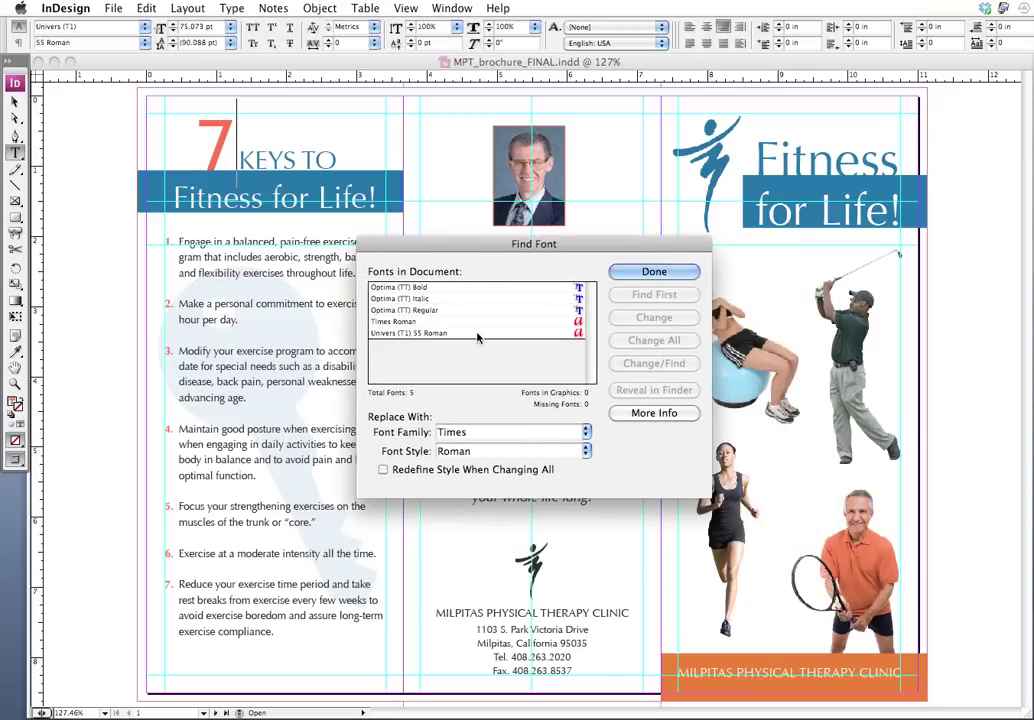
pyautogui.click(403, 337)
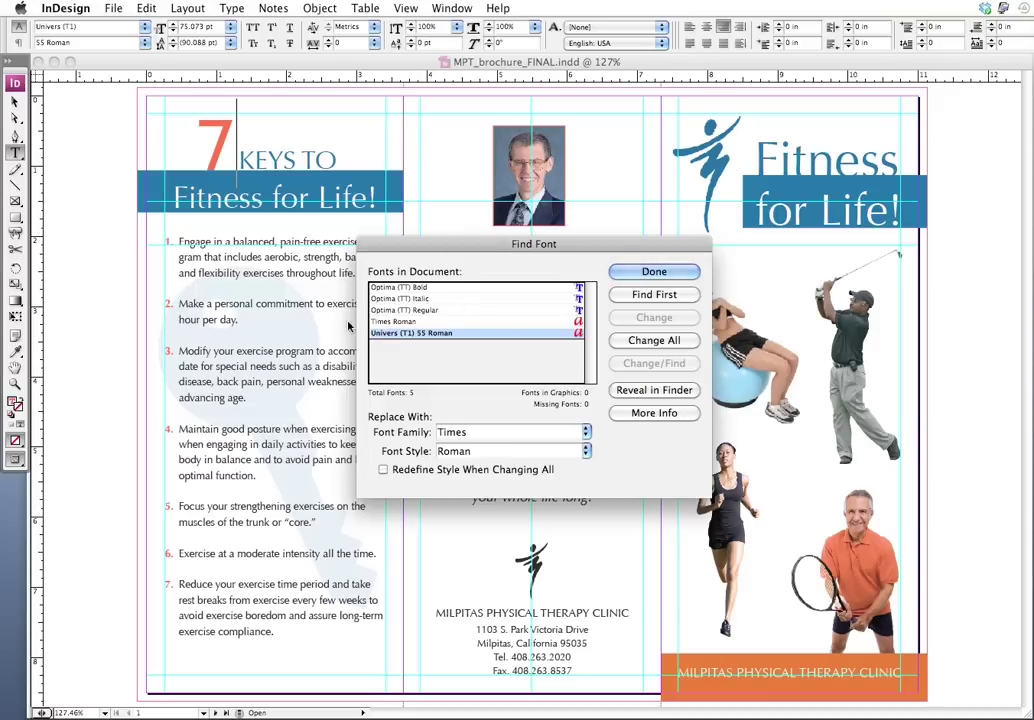
pyautogui.click(637, 274)
# - Reopen Find Font beside the enlarged "7 Keys to Fitness for Life!" heading and find the first use of Times Roman
pyautogui.click(15, 101)
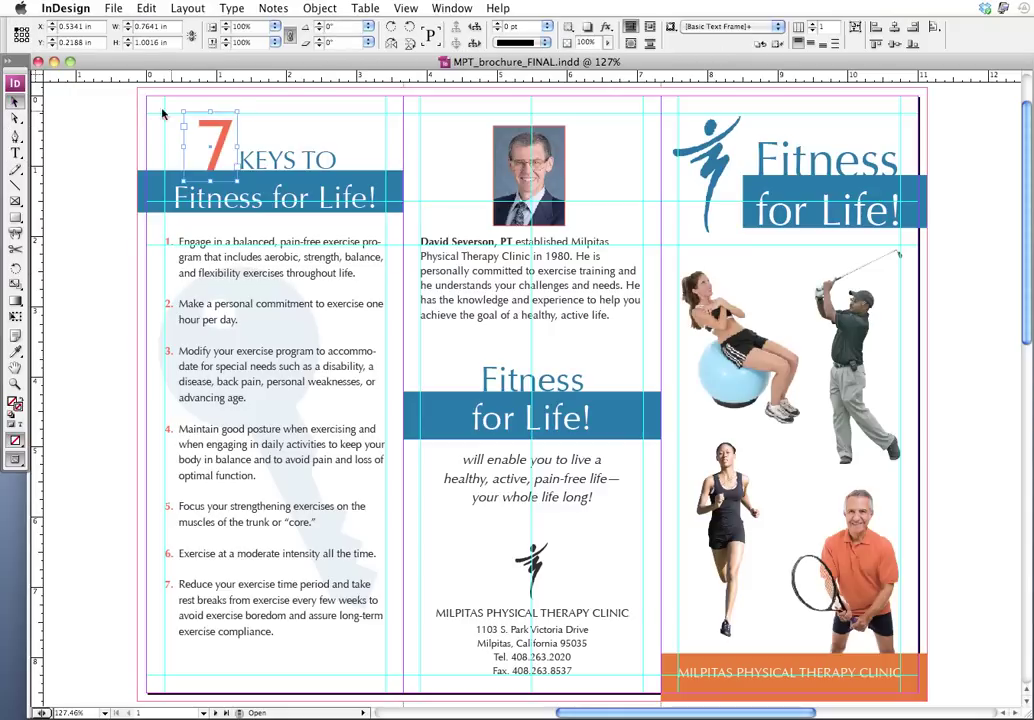
pyautogui.moveTo(100, 92); pyautogui.dragTo(464, 360)
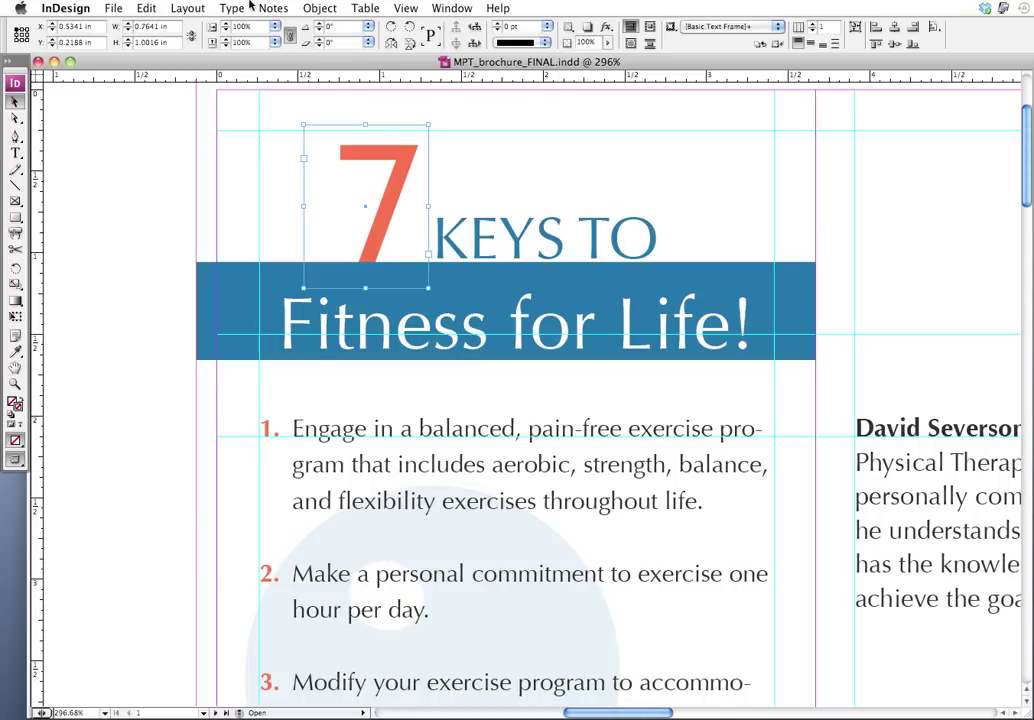
pyautogui.click(244, 8)
pyautogui.click(257, 203)
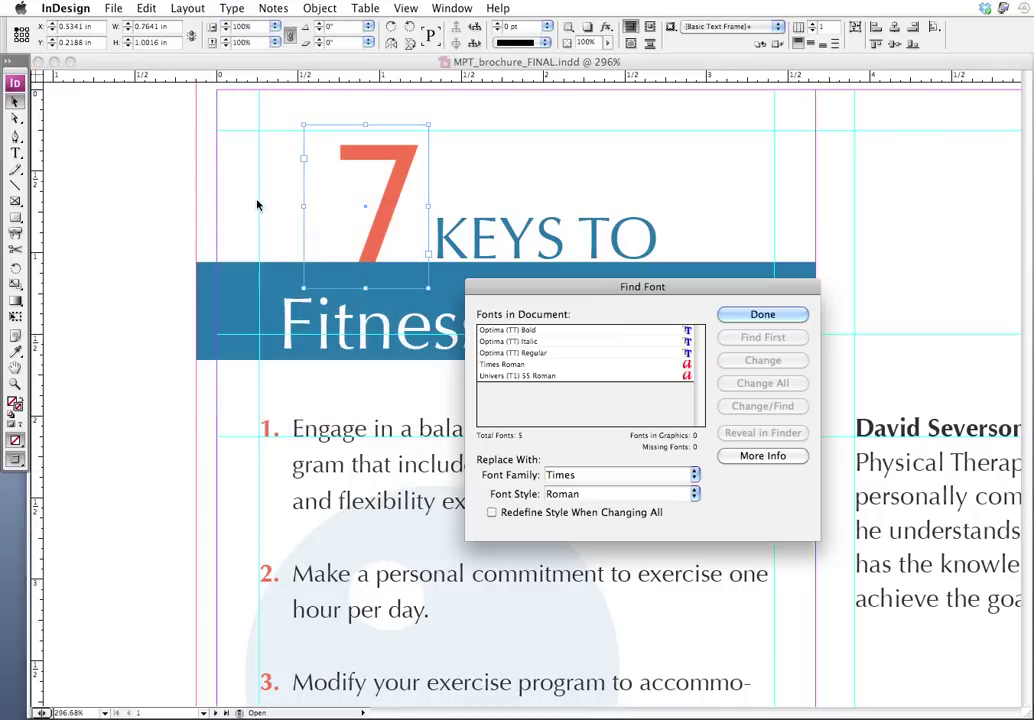
pyautogui.moveTo(593, 285); pyautogui.dragTo(267, 190)
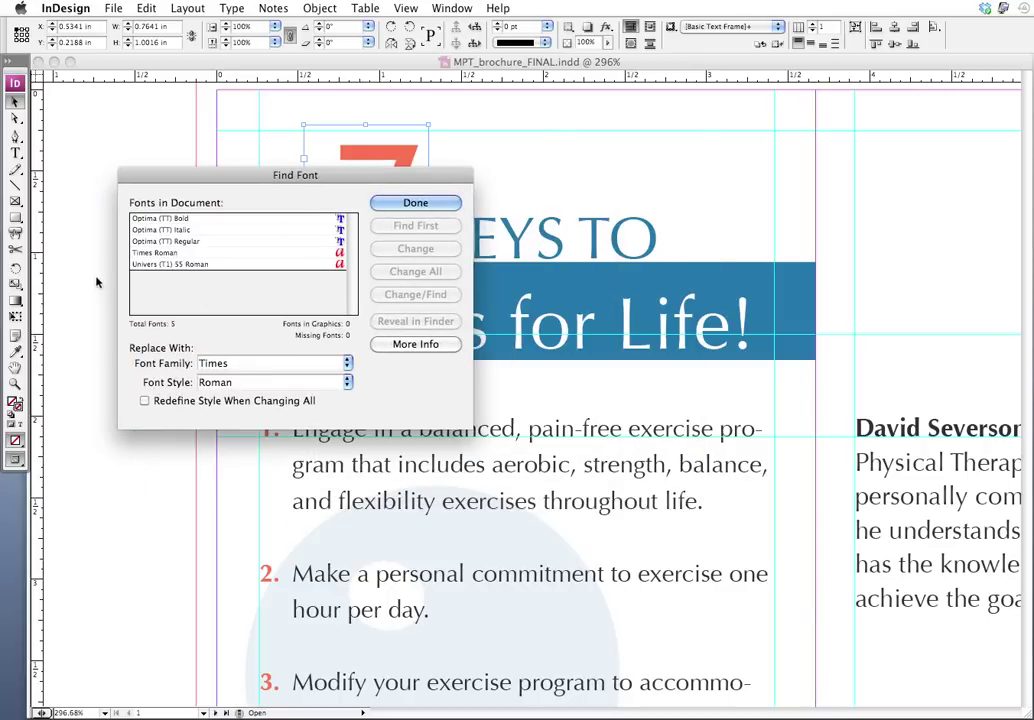
pyautogui.click(170, 253)
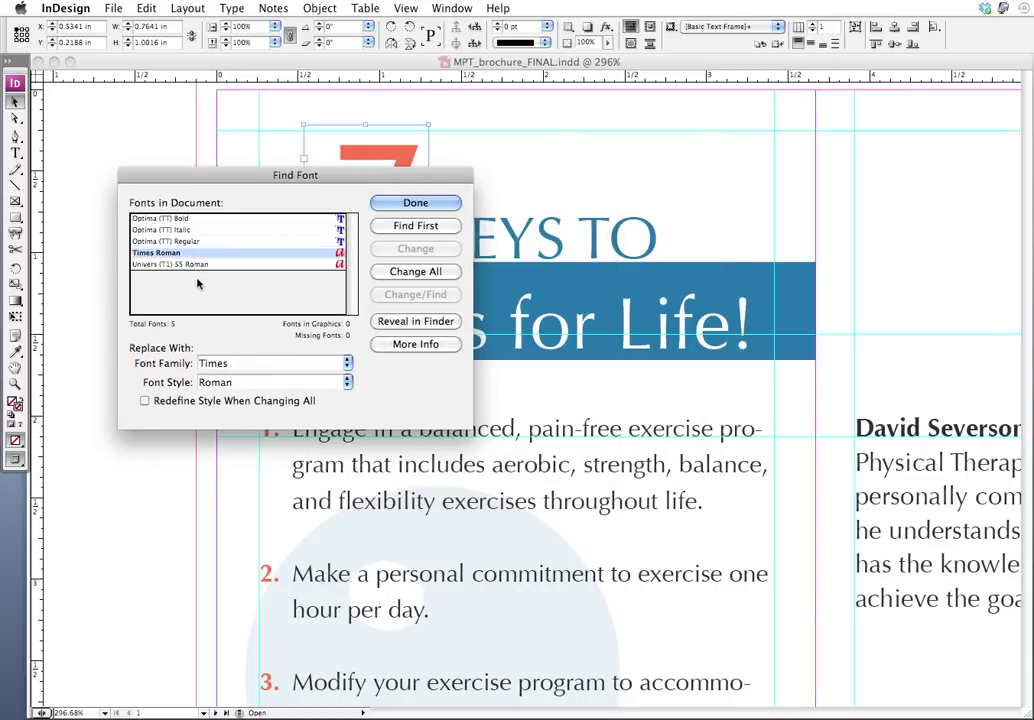
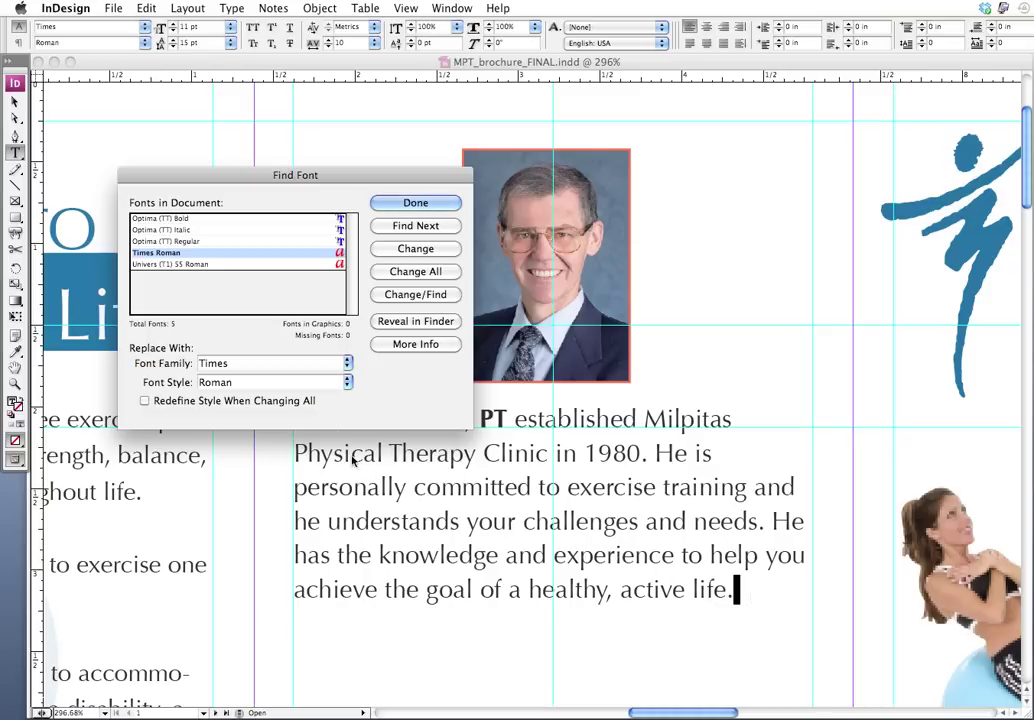
# - Replace the found Times Roman character with Optima (TT) Regular, then close Find Font
pyautogui.click(242, 364)
pyautogui.doubleClick(245, 364)
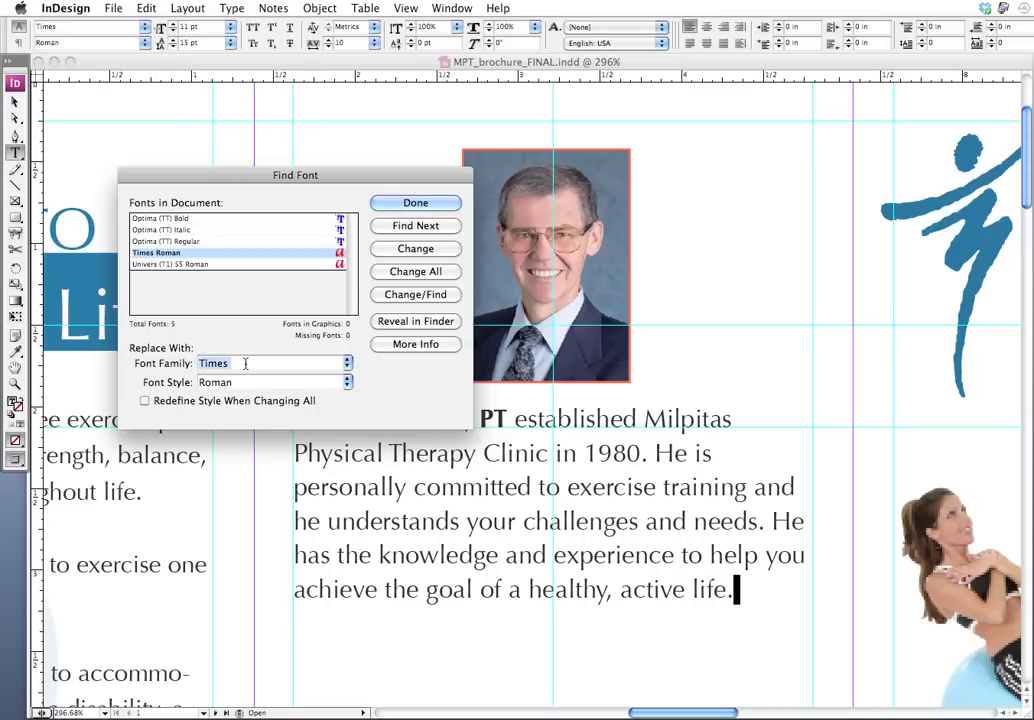
pyautogui.write('Opti')
pyautogui.click(347, 364)
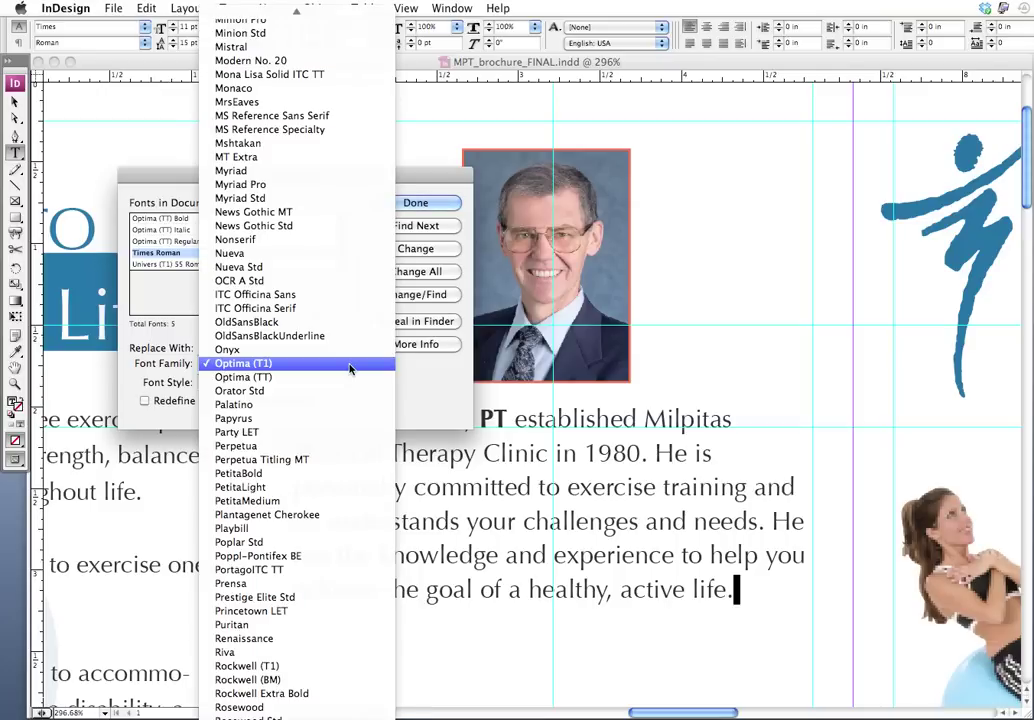
pyautogui.click(262, 380)
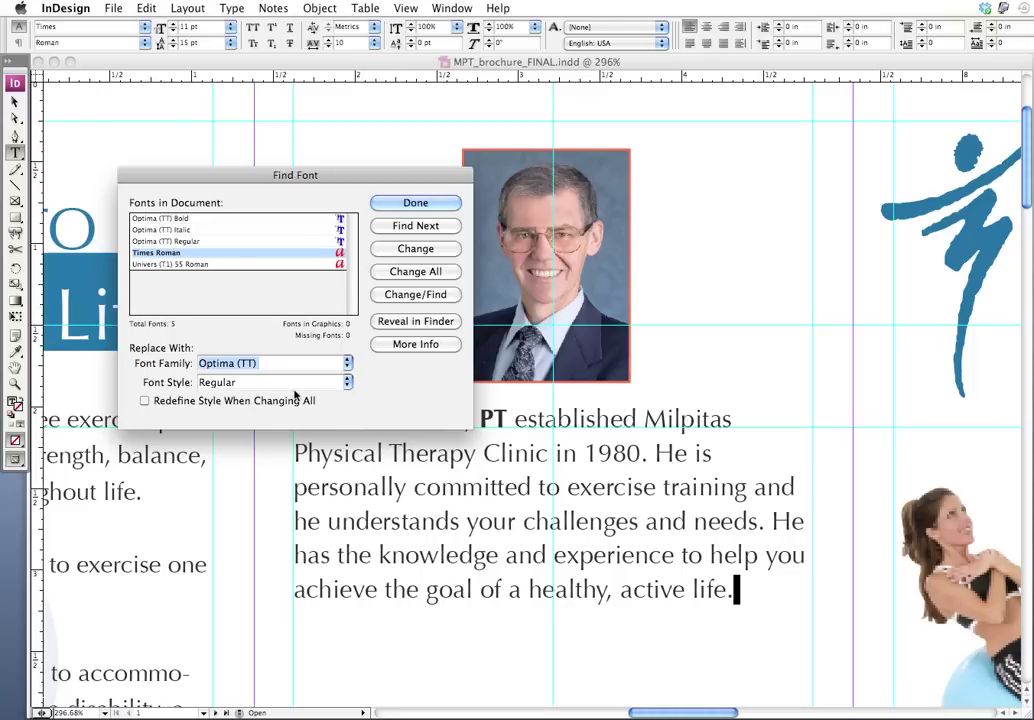
pyautogui.click(347, 382)
pyautogui.click(232, 382)
pyautogui.click(399, 250)
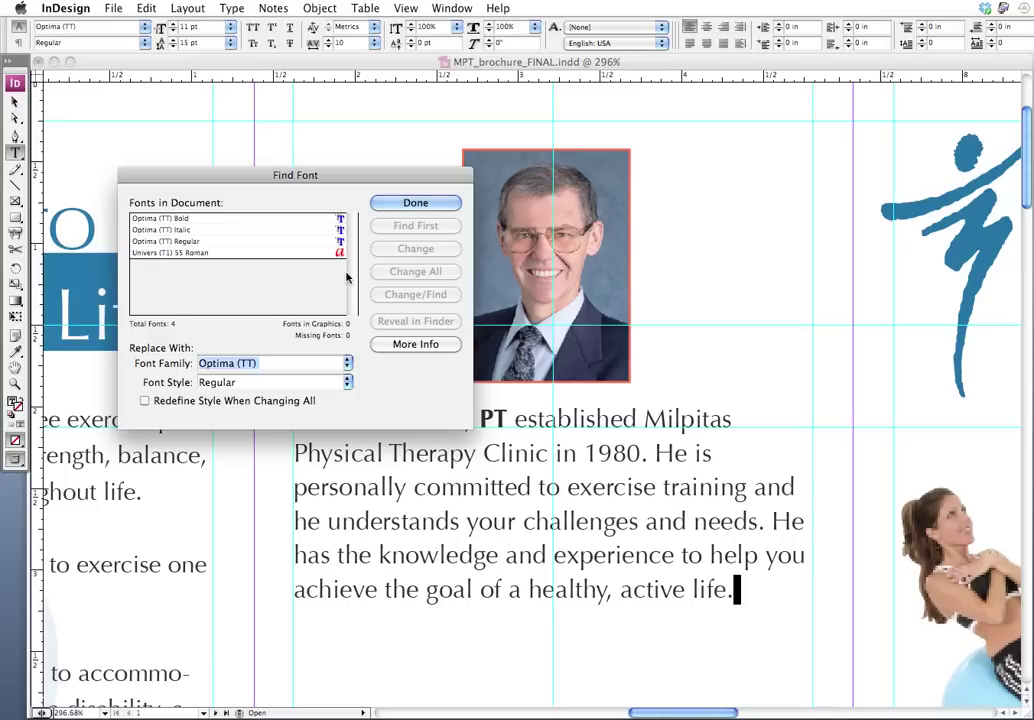
pyautogui.click(414, 203)
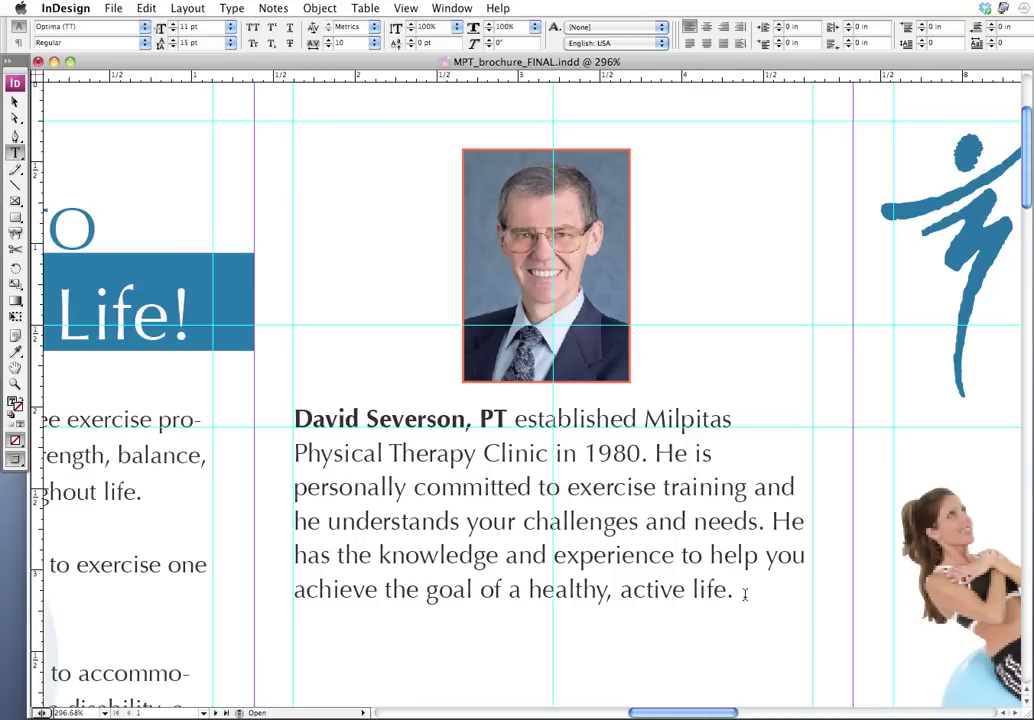